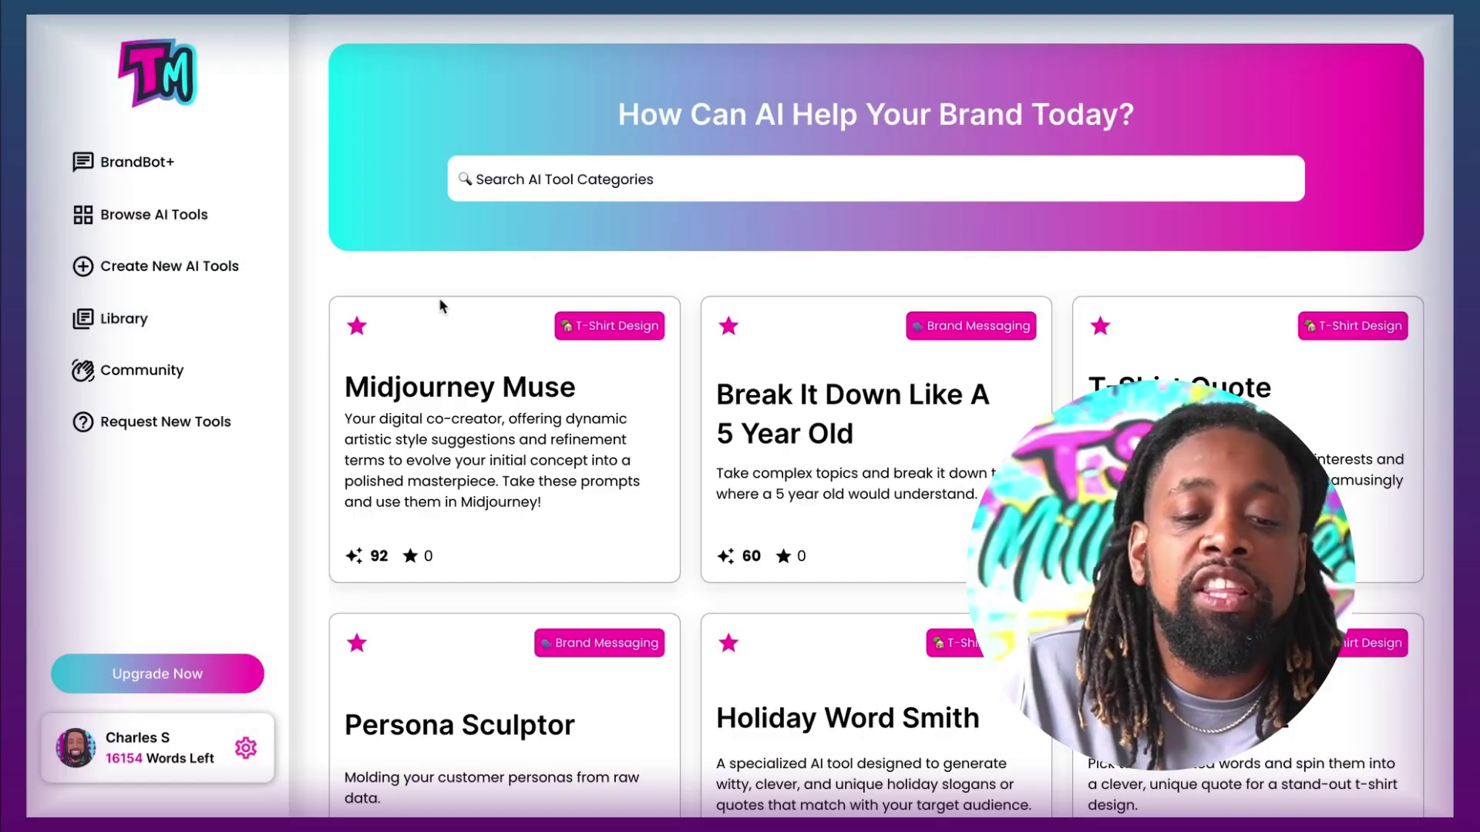
# Scroll down the Browse AI Tools grid and open the Mascot Maker card
pyautogui.scroll(-3, 442, 304)
pyautogui.scroll(-20, 442, 305)
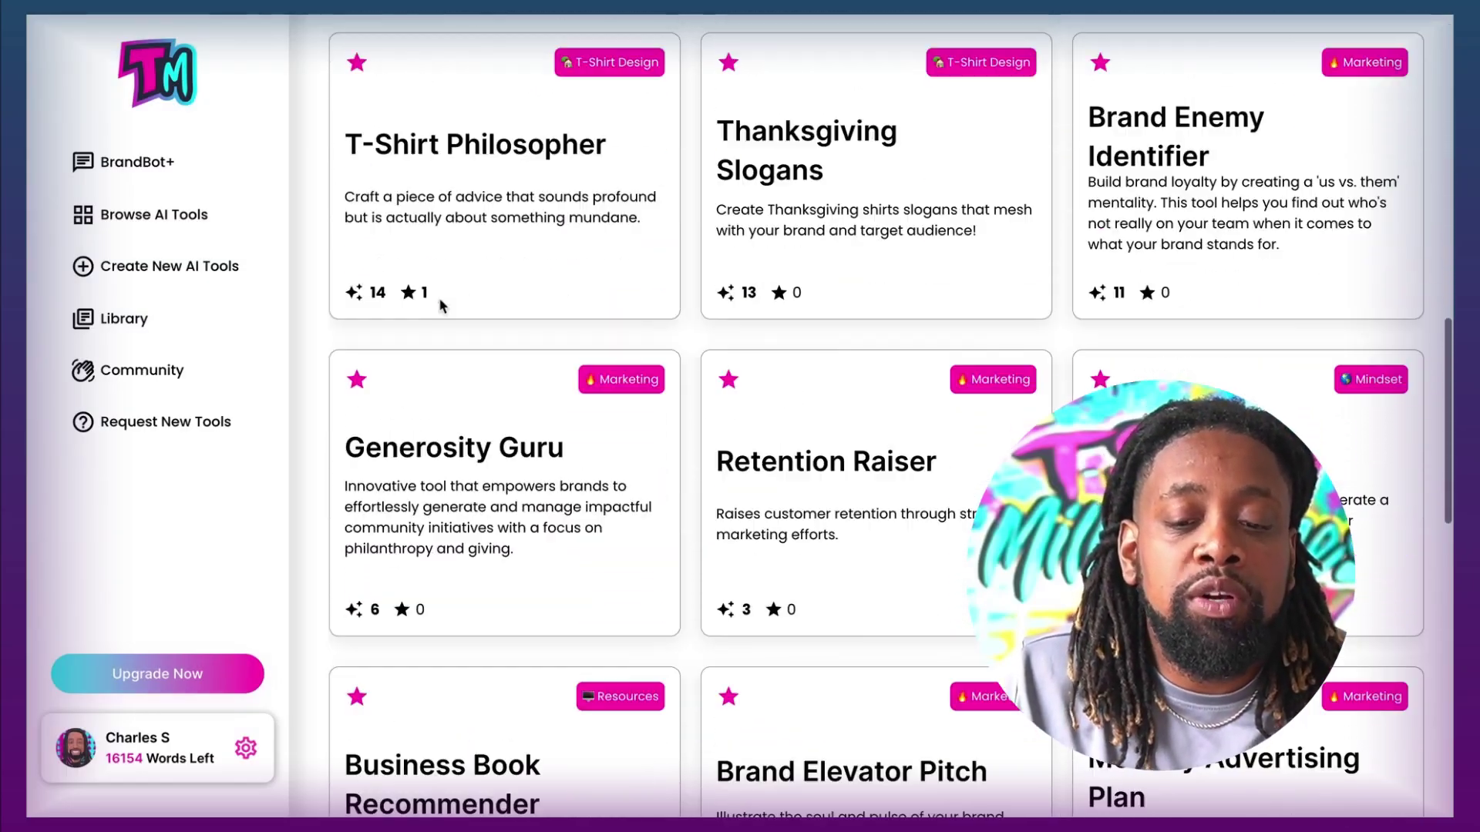
pyautogui.scroll(-8, 440, 320)
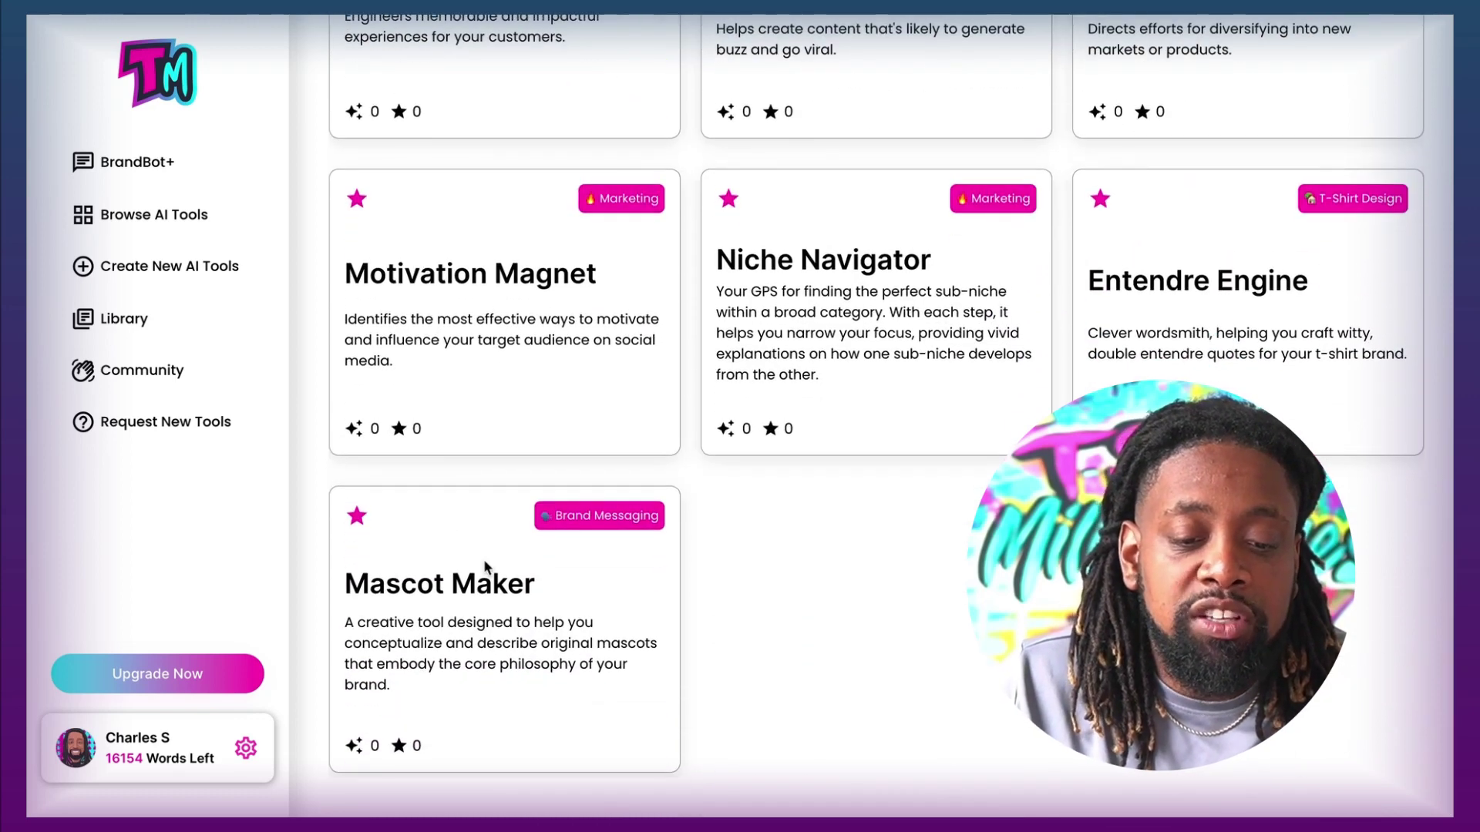
pyautogui.click(476, 552)
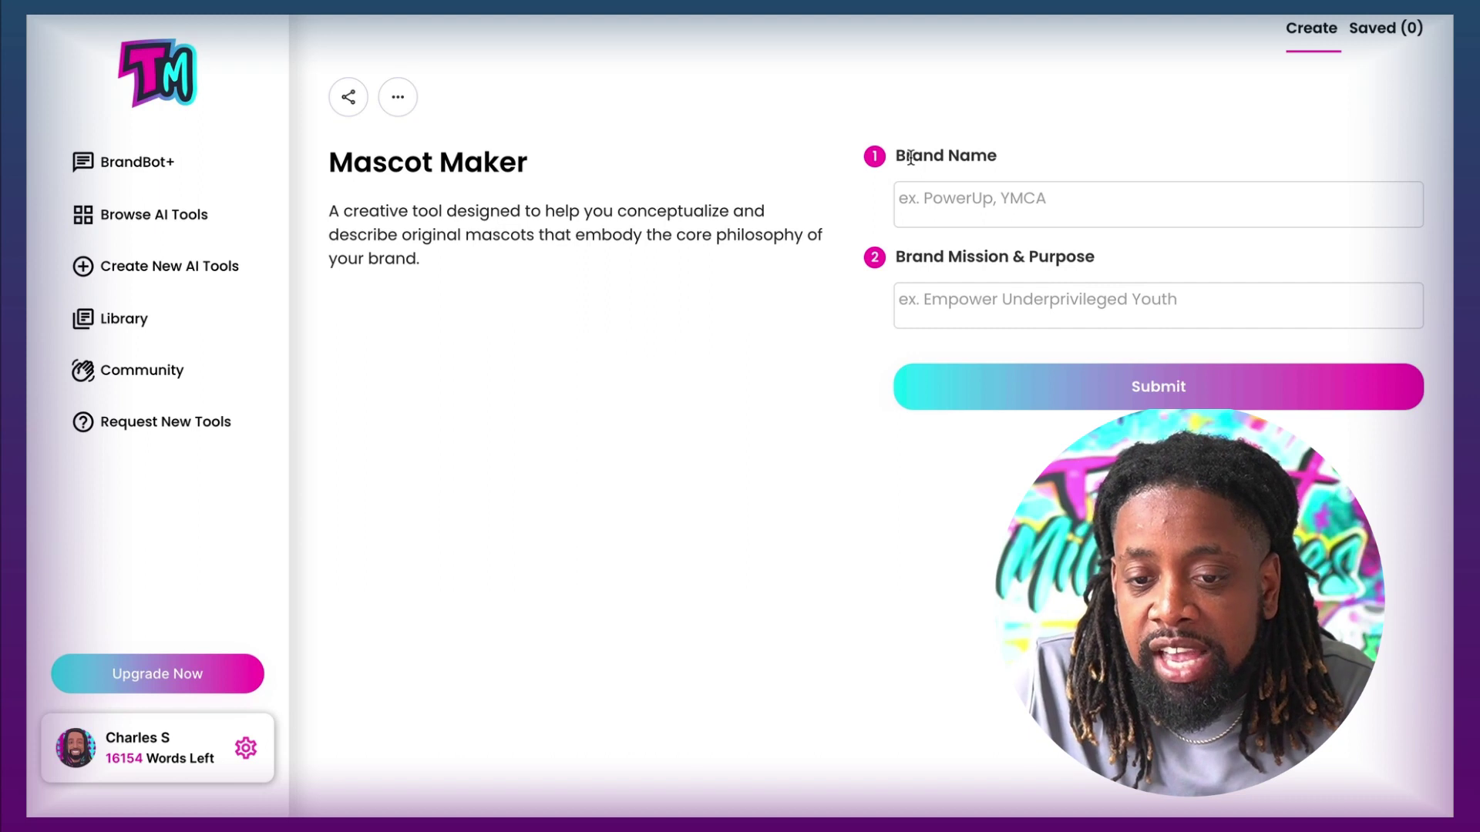
# Enter Nike as the Brand Name
pyautogui.moveTo(894, 157); pyautogui.dragTo(999, 162)
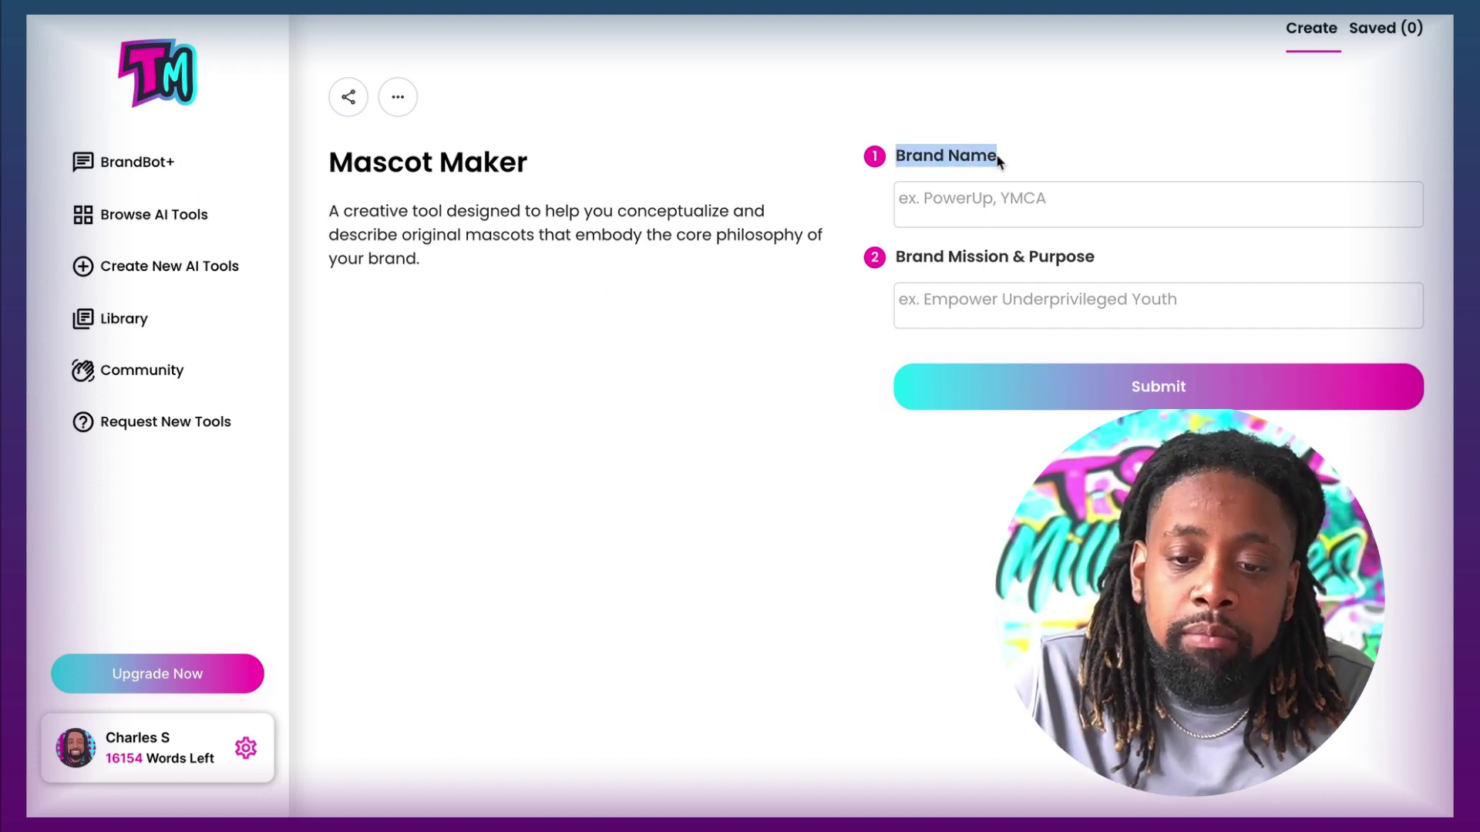
pyautogui.moveTo(886, 258); pyautogui.dragTo(1131, 258)
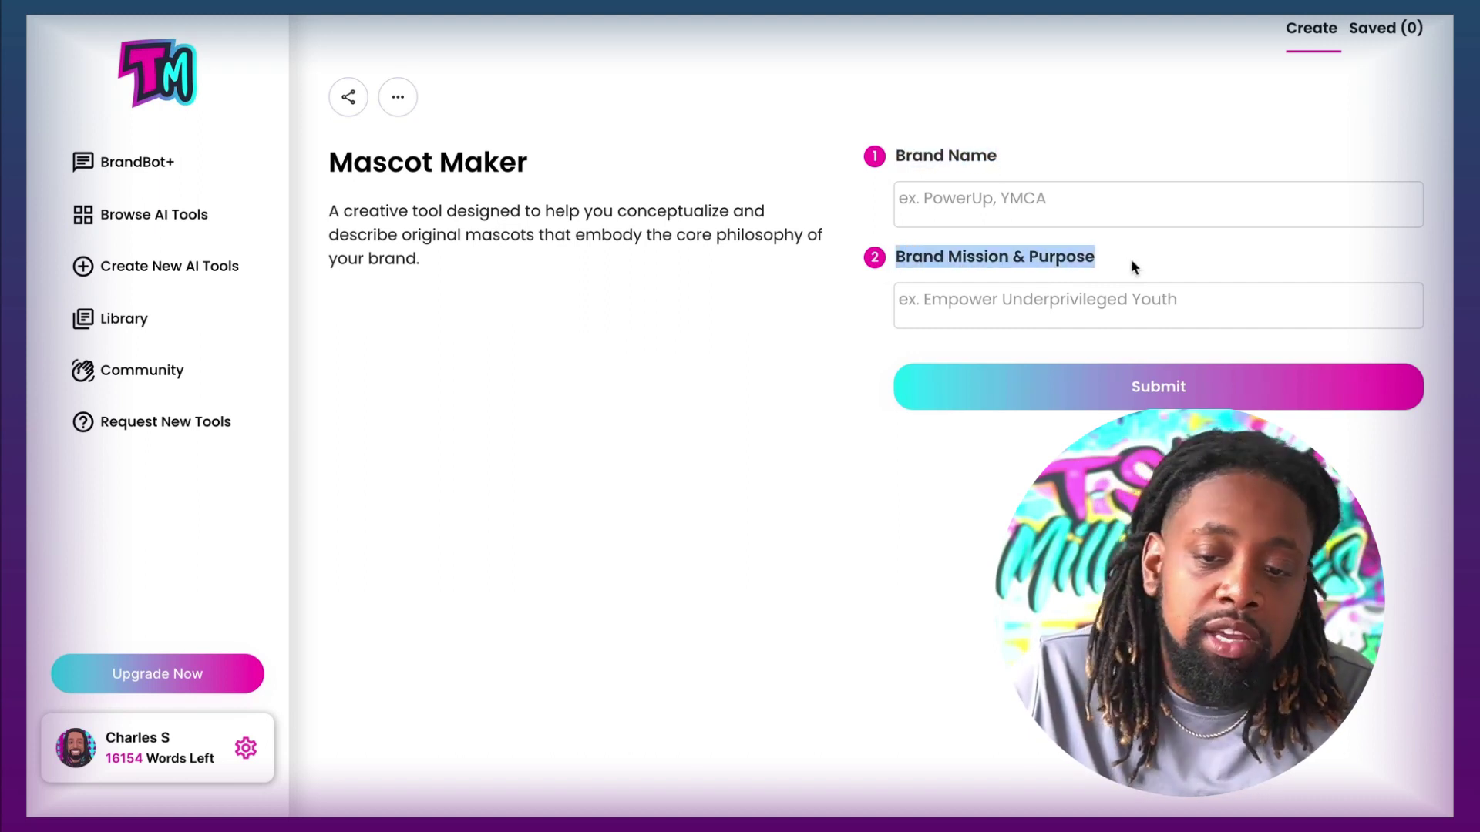
pyautogui.click(999, 207)
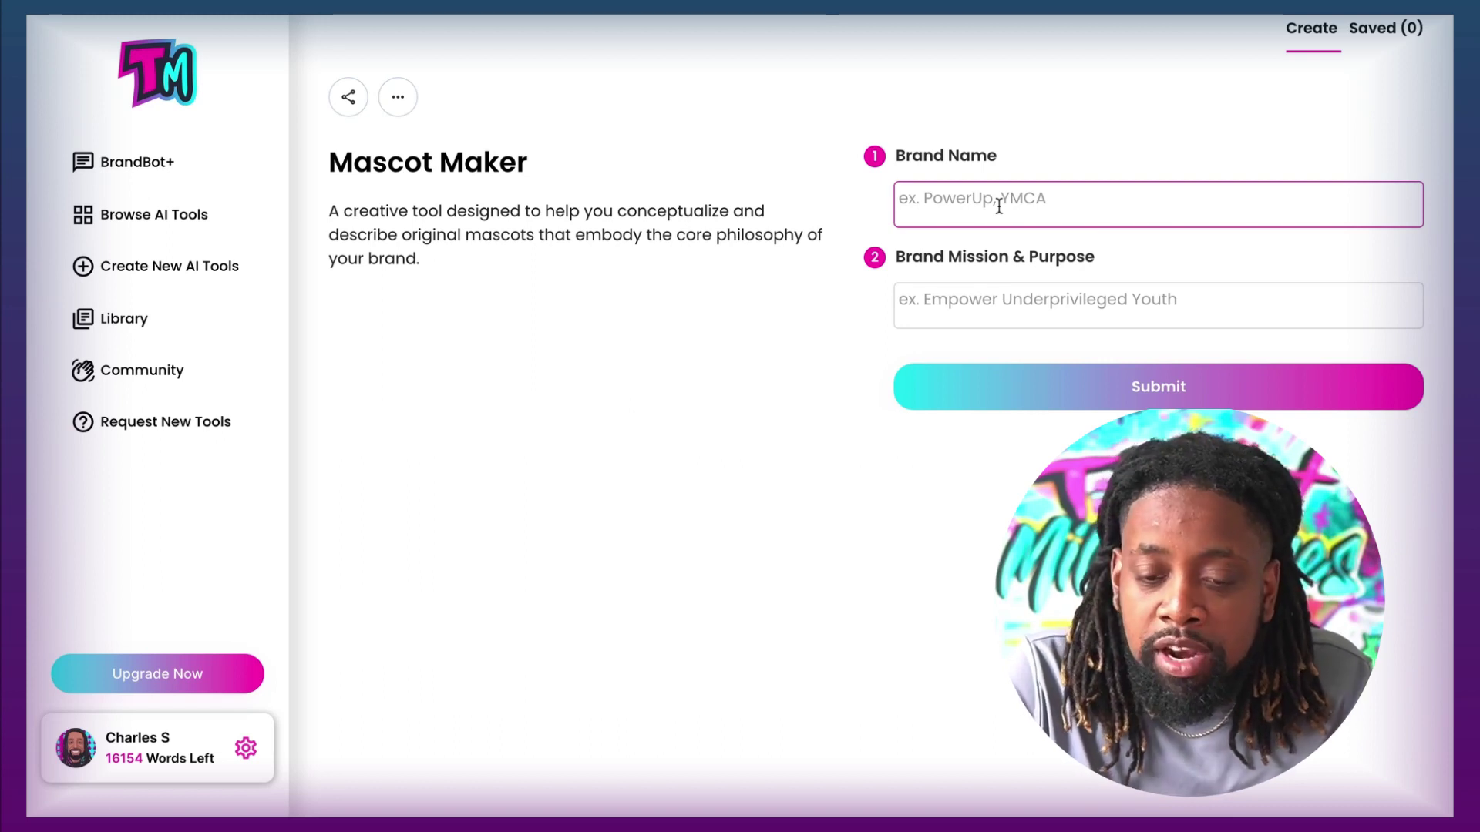
pyautogui.write('Nike')
# Enter the Brand Mission 'To encourage athletes to chase their dreams'
pyautogui.click(899, 299)
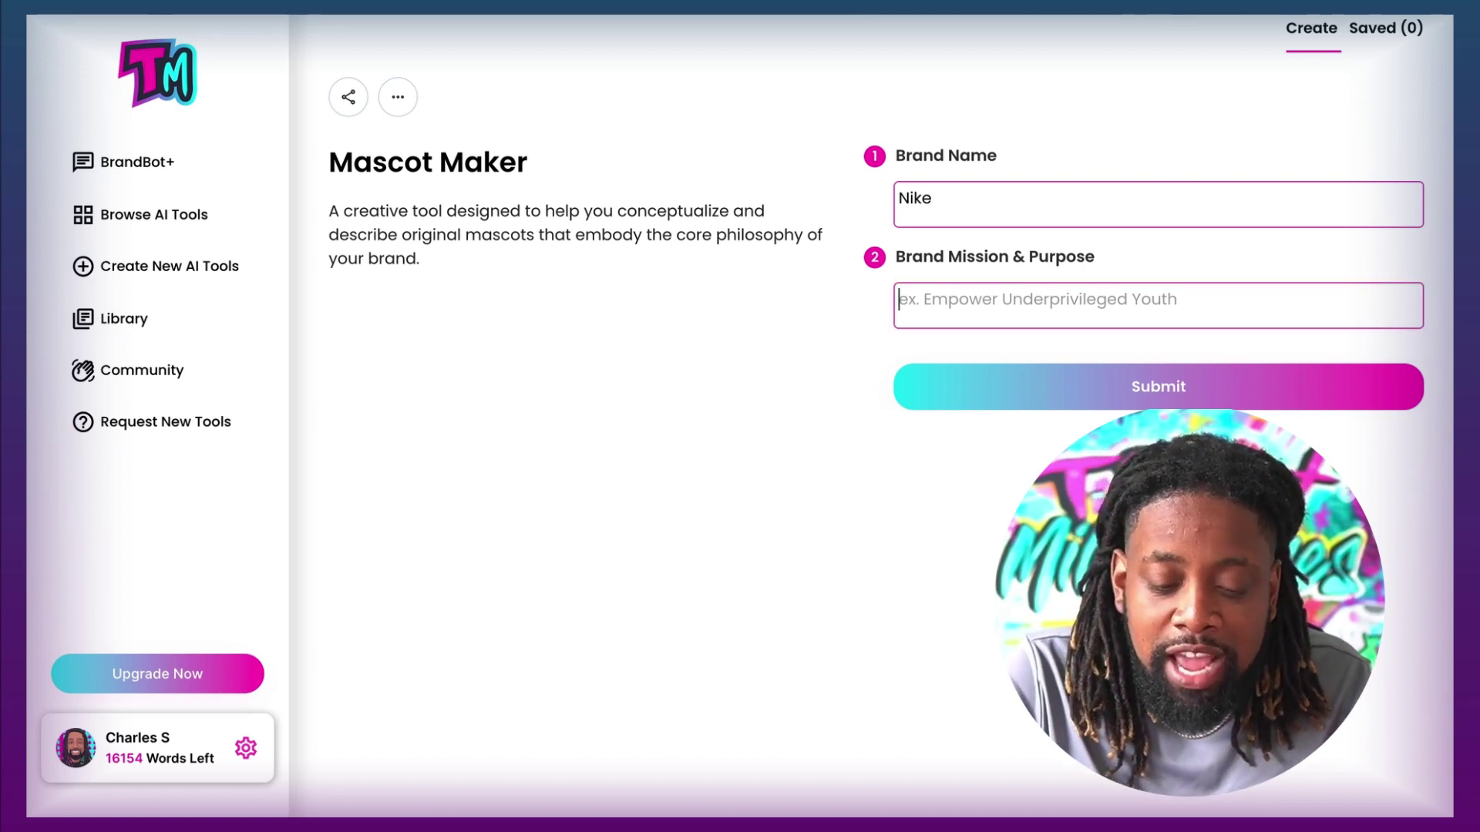
pyautogui.write('F')
pyautogui.press('BackSpace')
pyautogui.write('To')
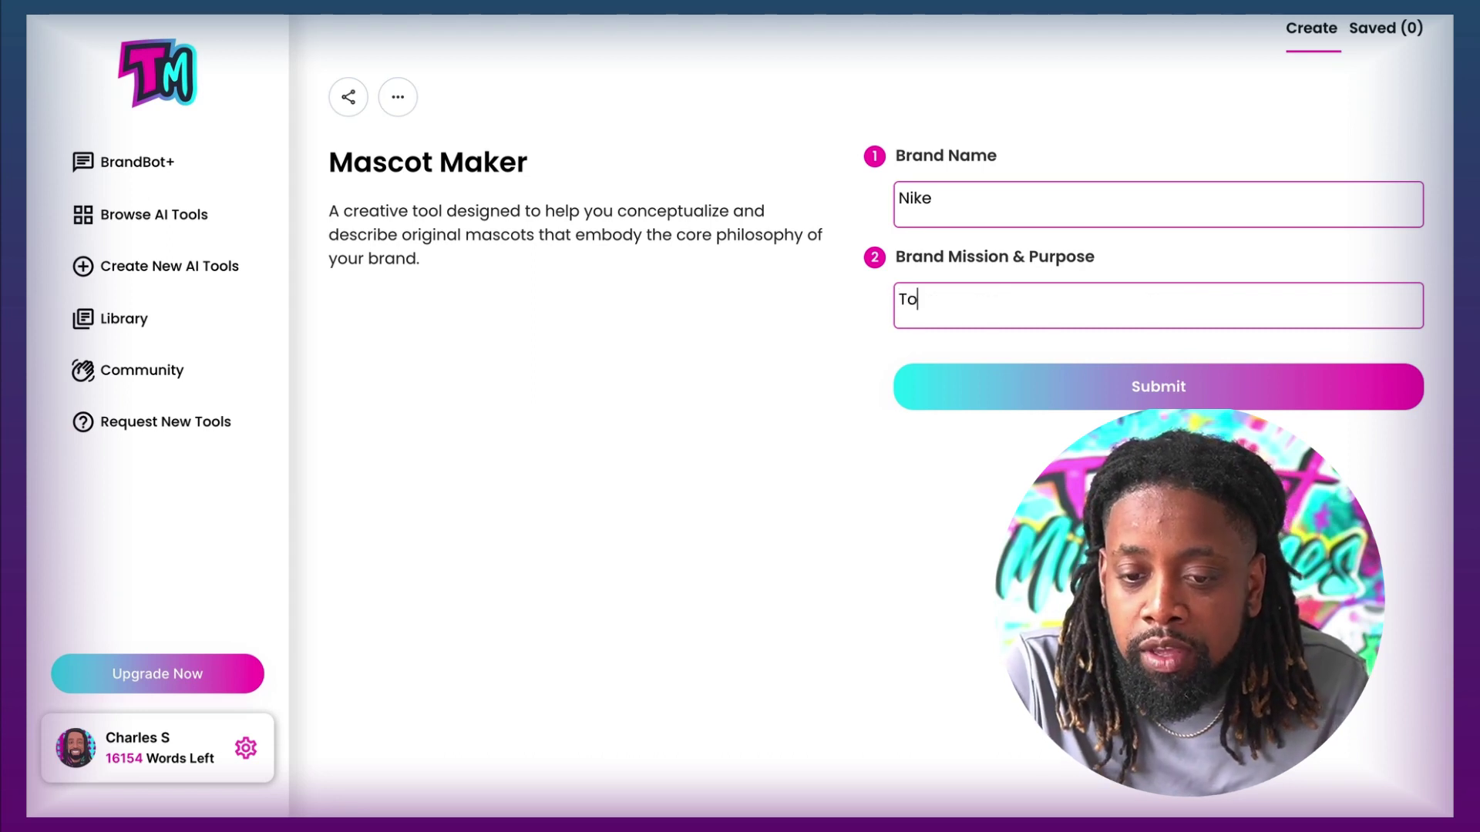
pyautogui.write(' encourage athletes to chase')
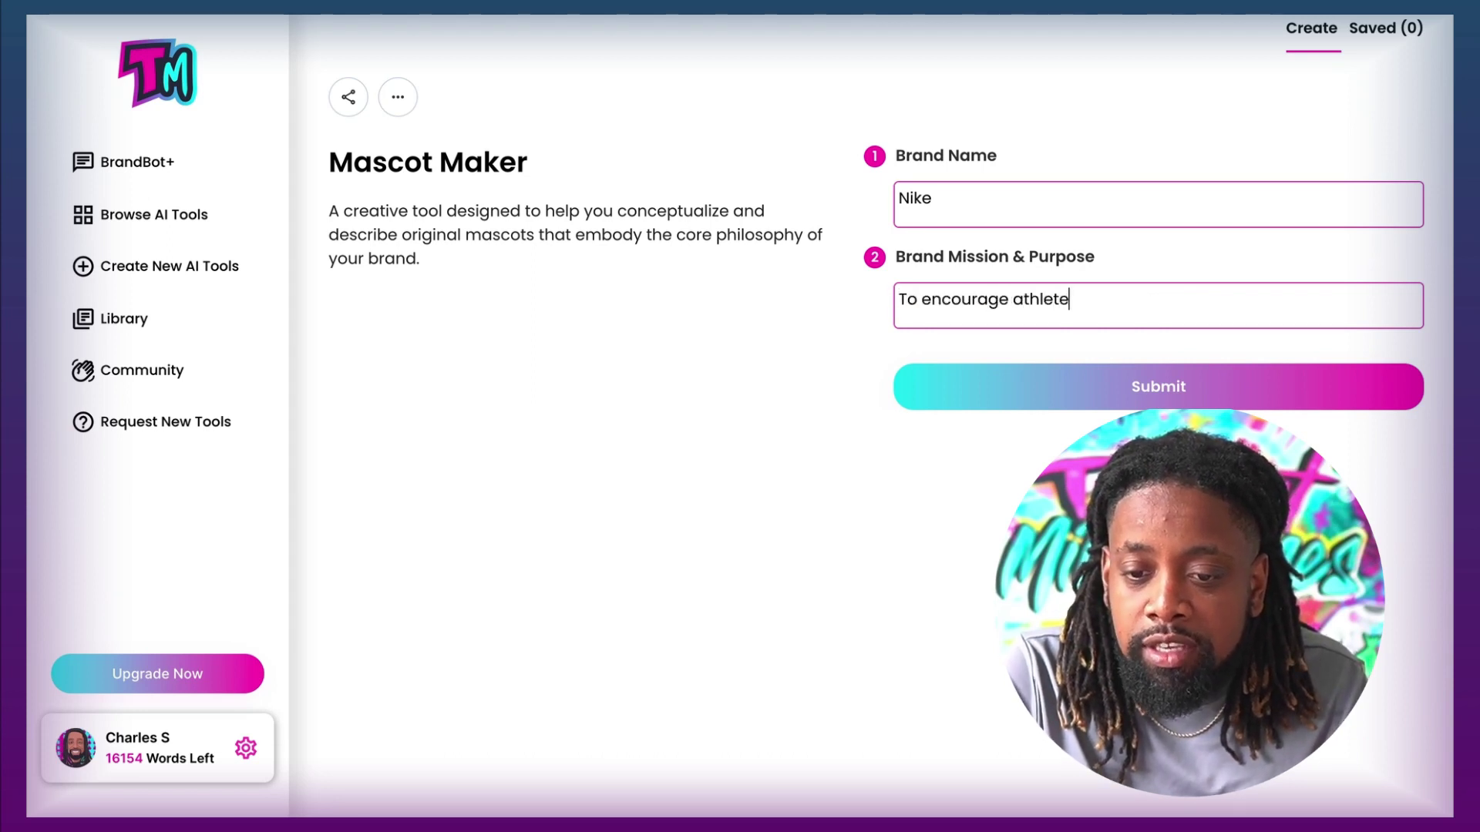
pyautogui.press('BackSpace')
pyautogui.press('BackSpace')
pyautogui.press('BackSpace')
pyautogui.press('BackSpace')
pyautogui.write('ase their dreams')
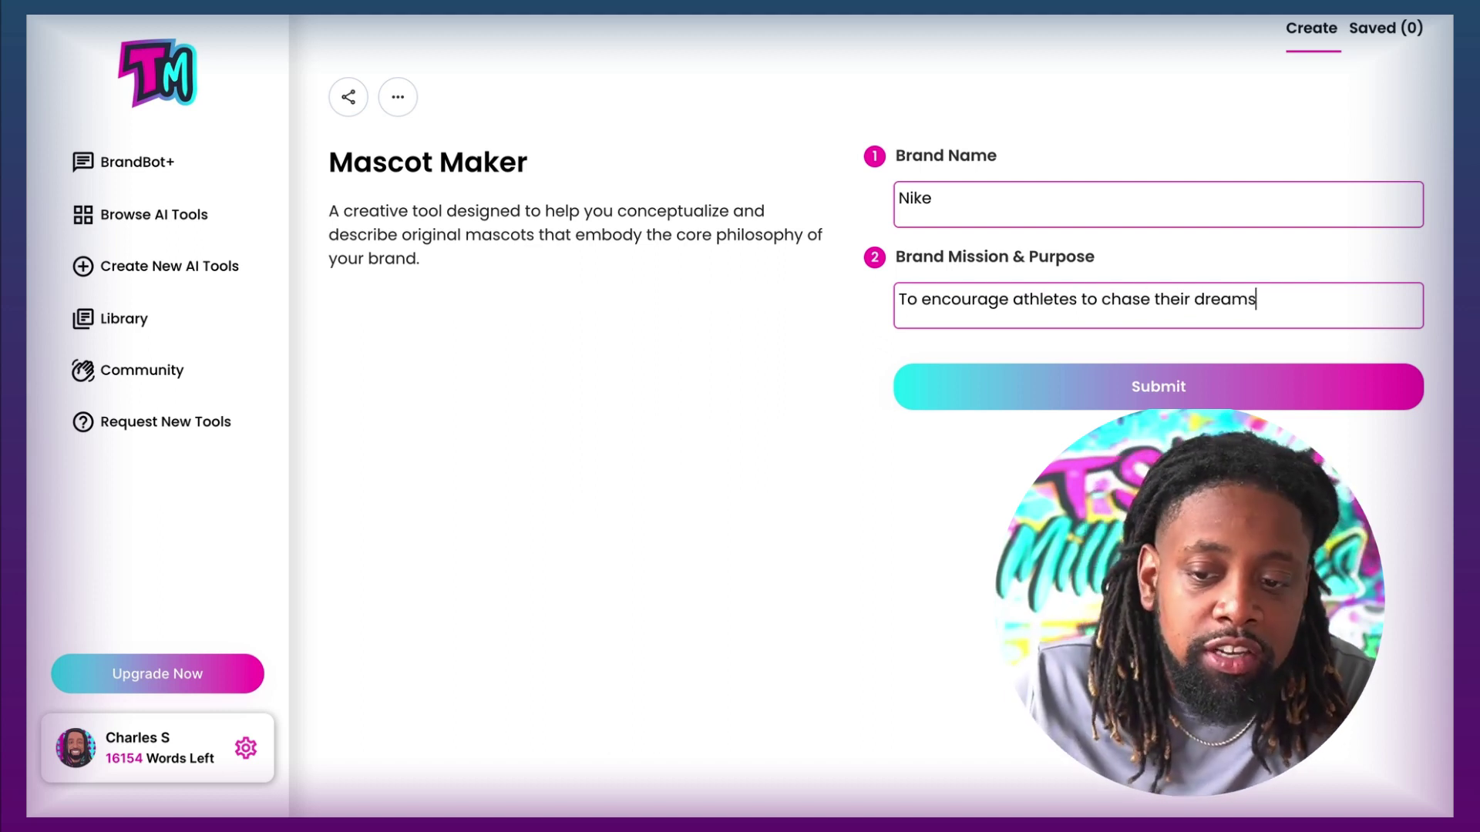
# Submit the Nike form and review suggestions: The Dreamchasers eagle, then The Beacon lighthouse
pyautogui.click(1156, 395)
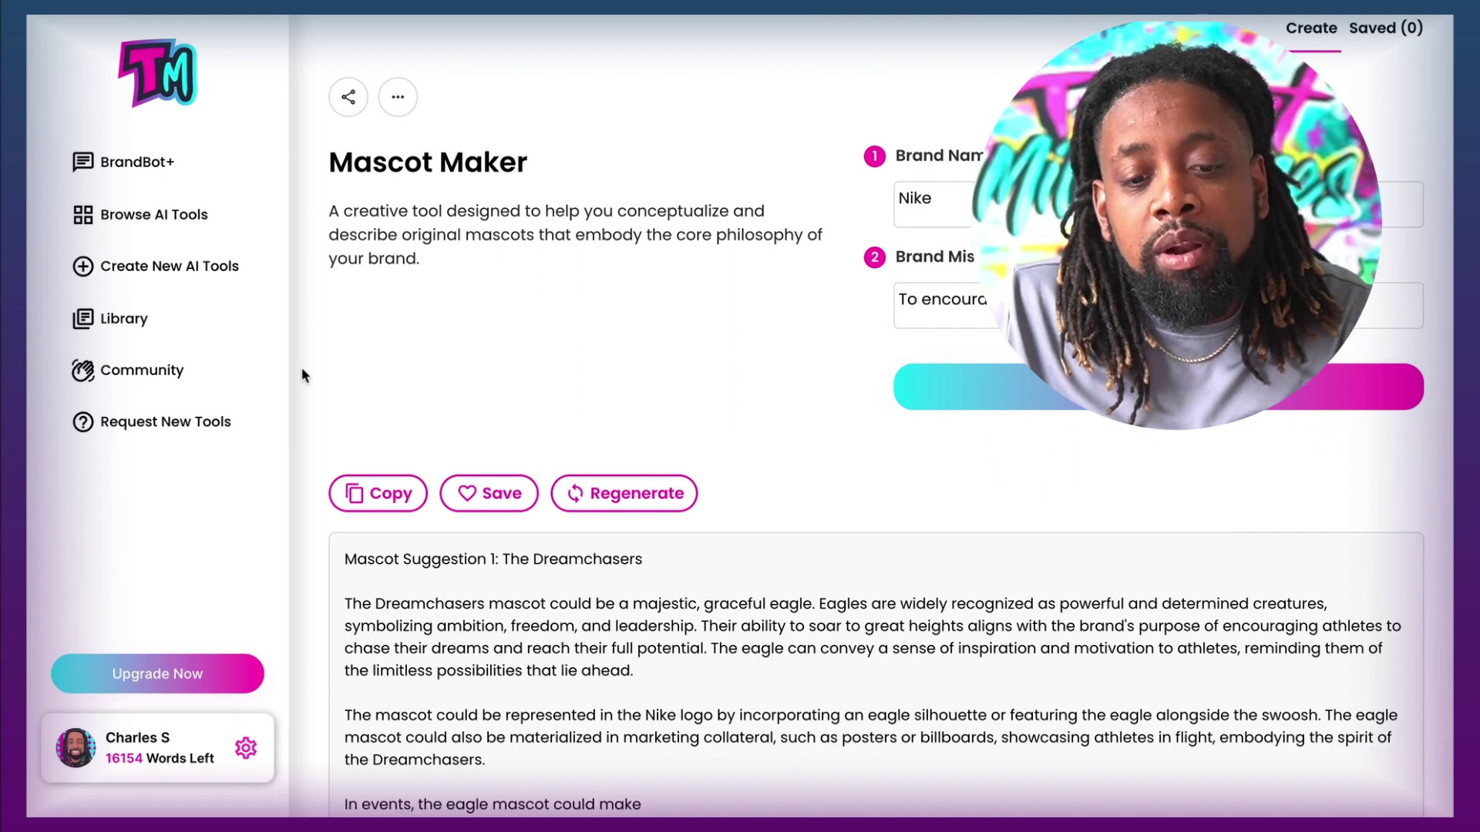
pyautogui.scroll(-2, 302, 367)
pyautogui.click(347, 386)
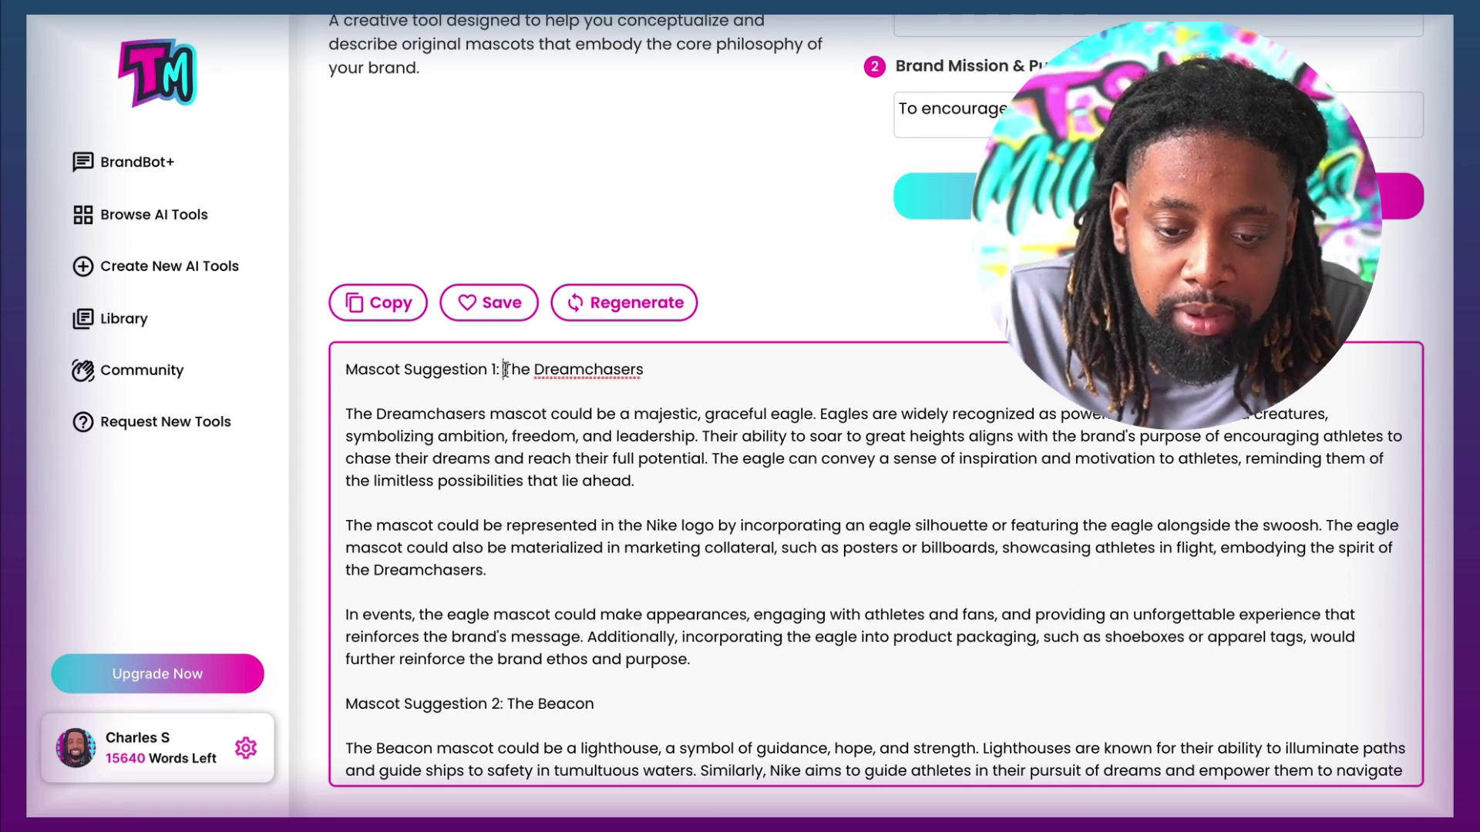
pyautogui.moveTo(503, 370); pyautogui.dragTo(664, 371)
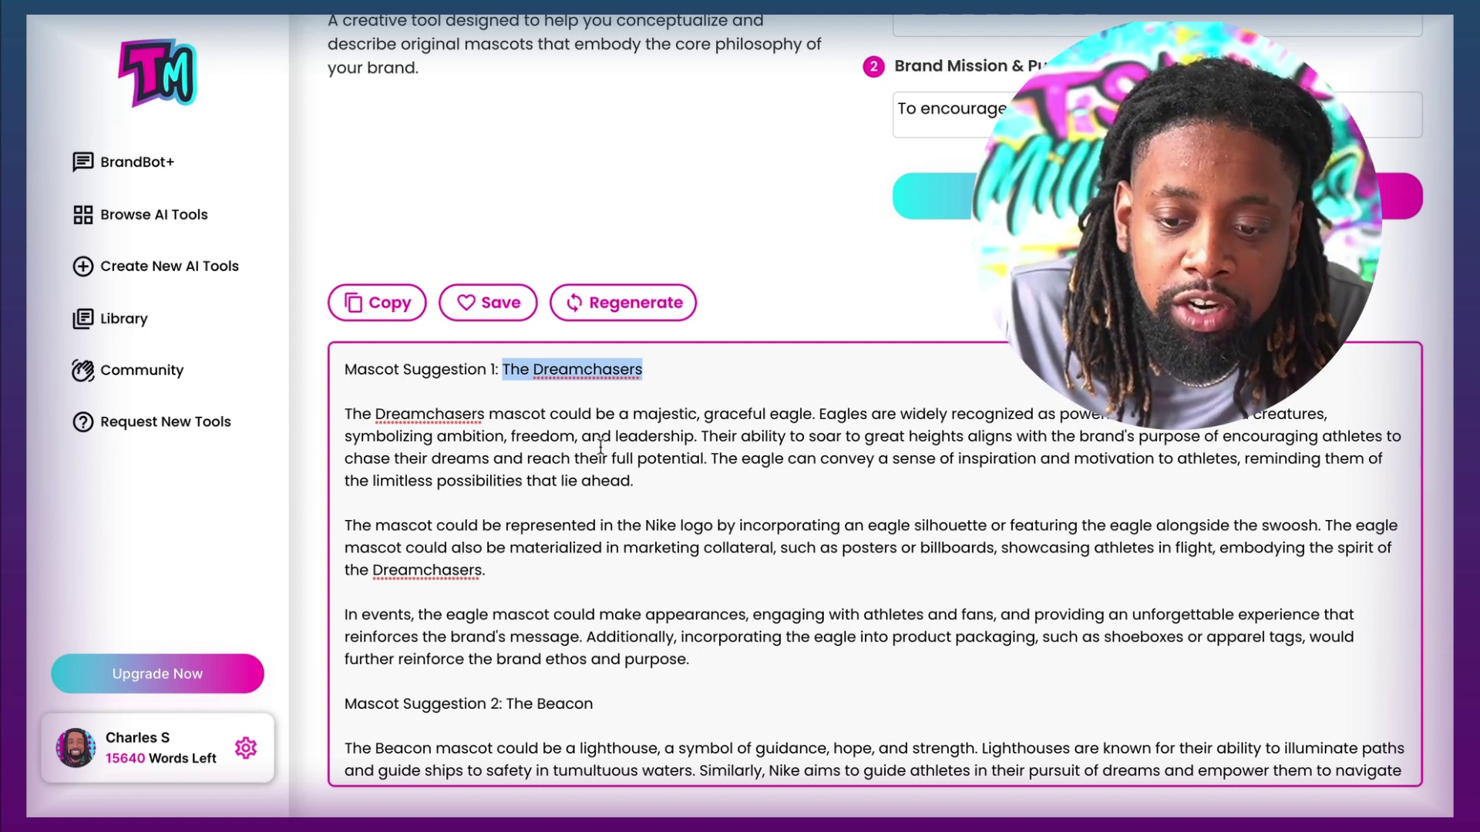
pyautogui.scroll(-1, 770, 443)
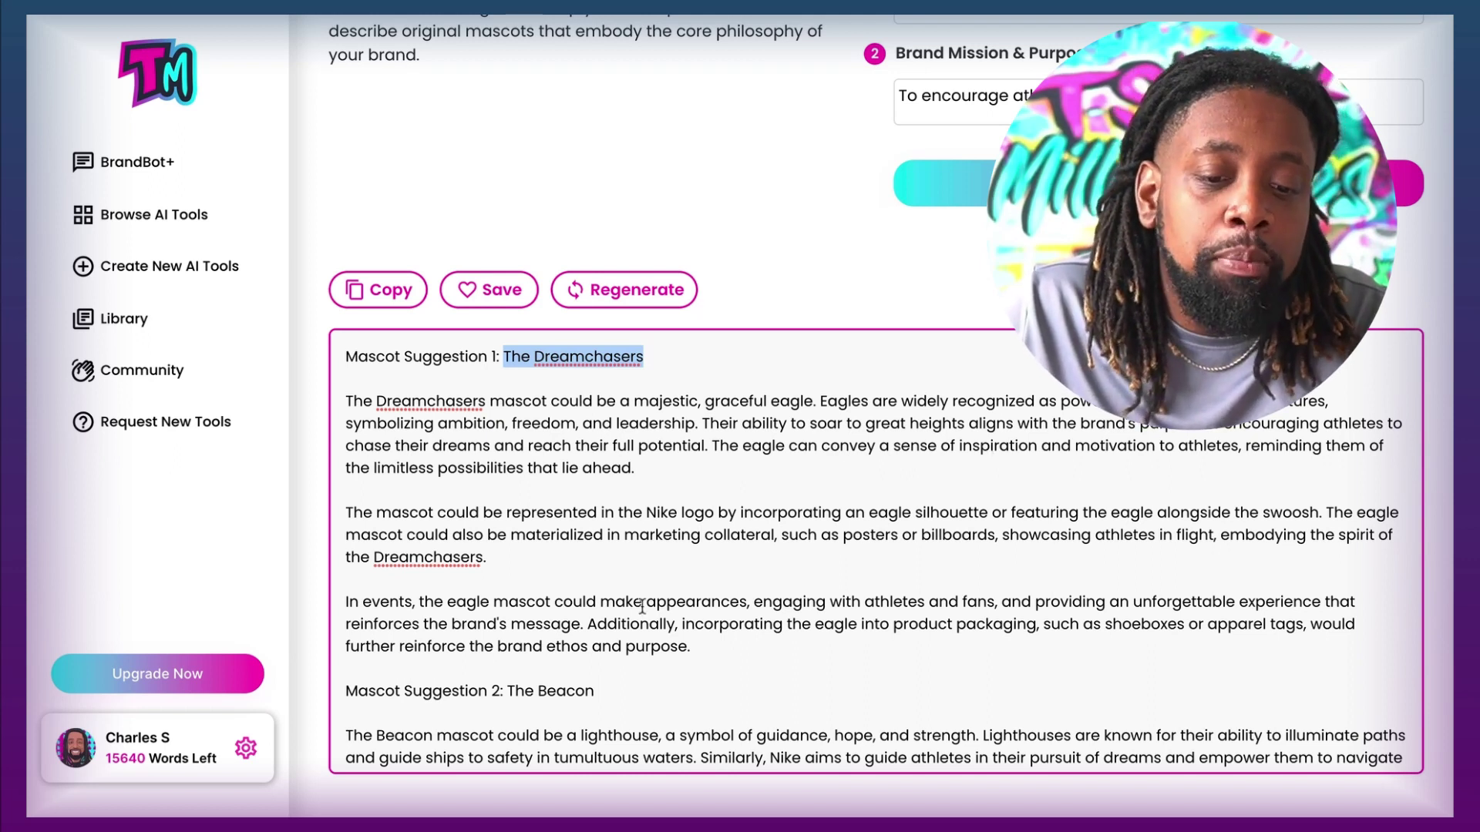
pyautogui.scroll(-3, 644, 605)
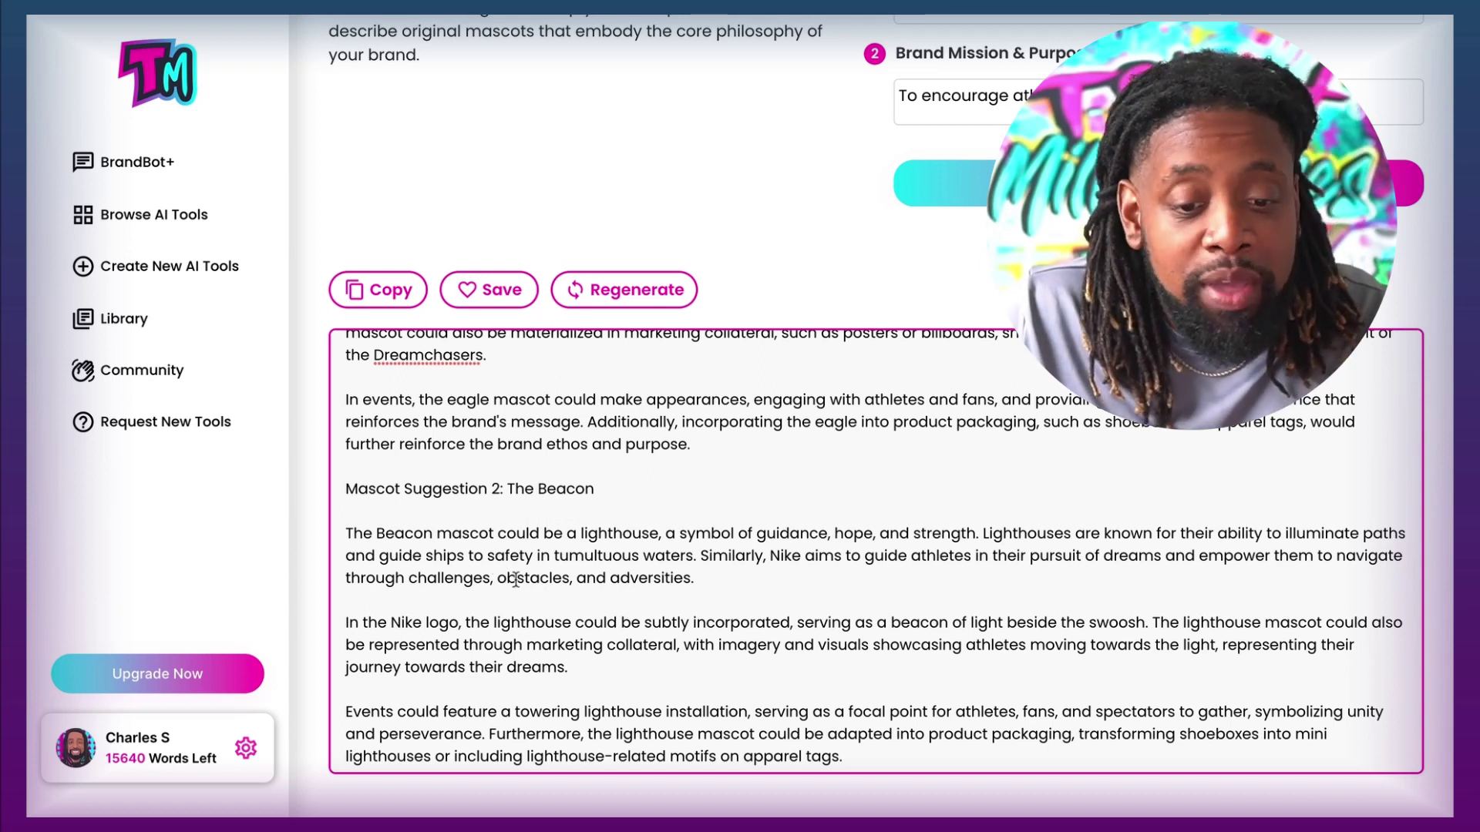
pyautogui.scroll(-2, 592, 583)
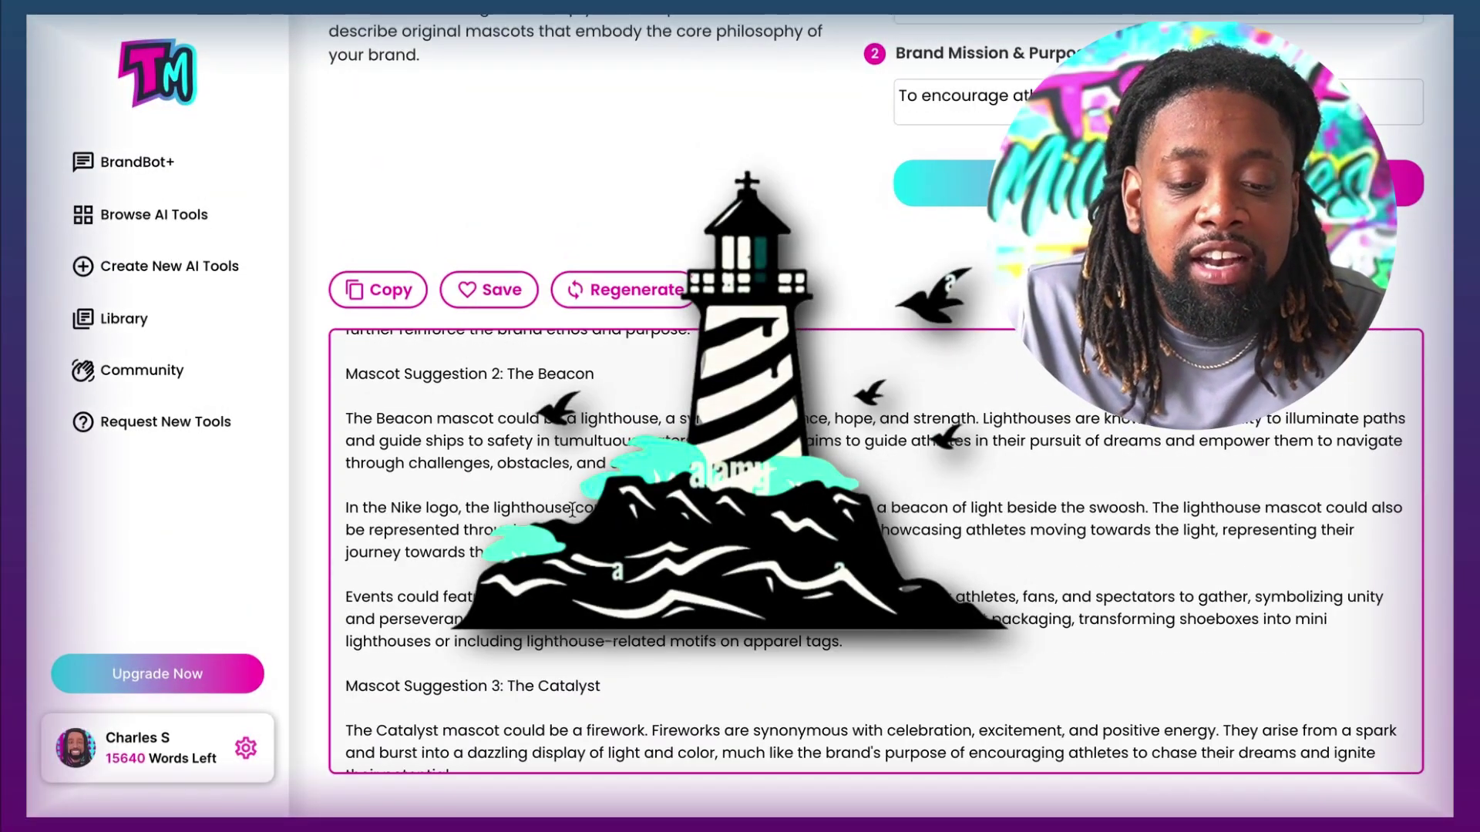
pyautogui.scroll(-4, 548, 555)
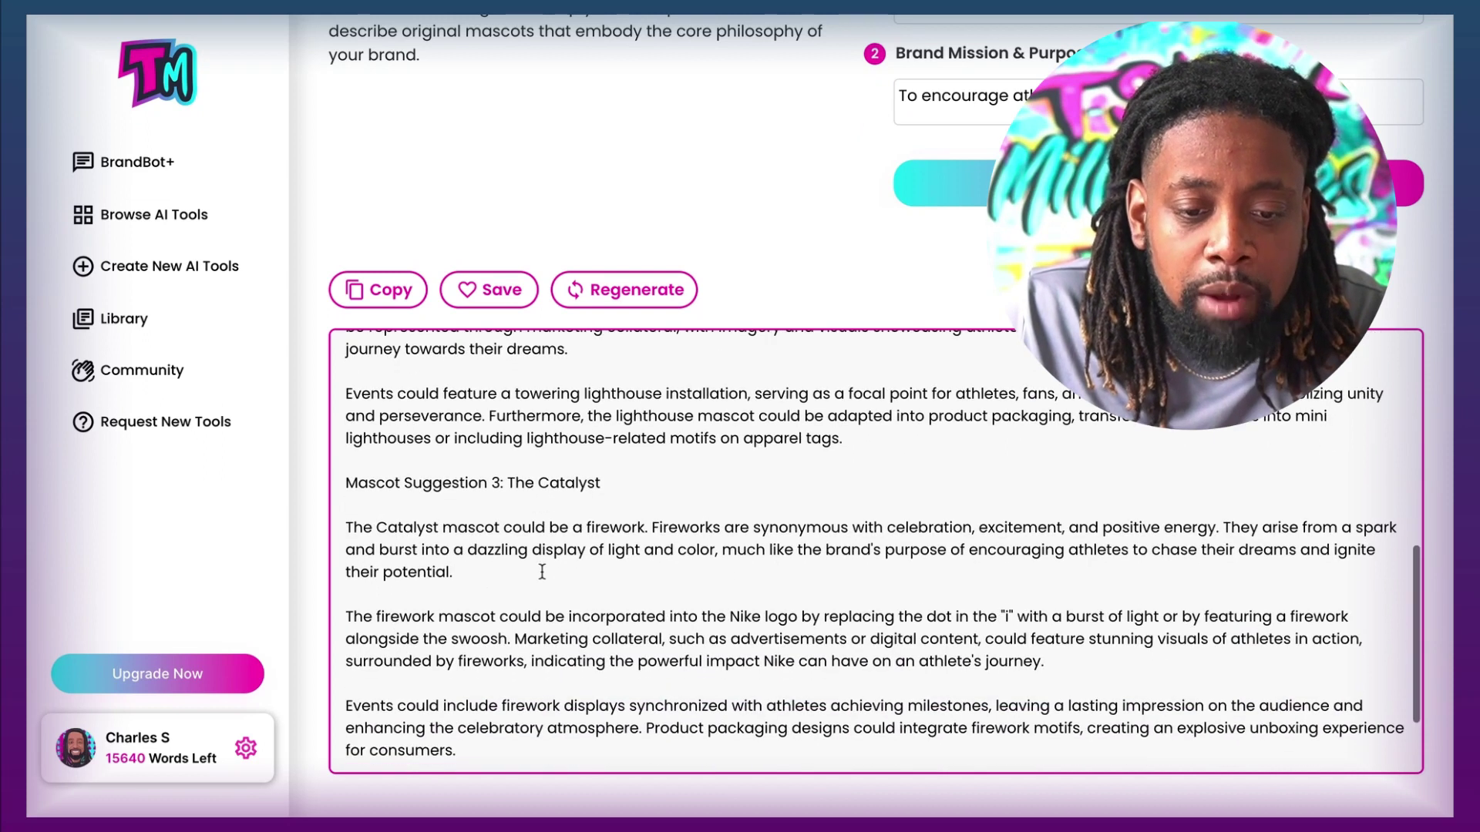
pyautogui.scroll(-2, 542, 571)
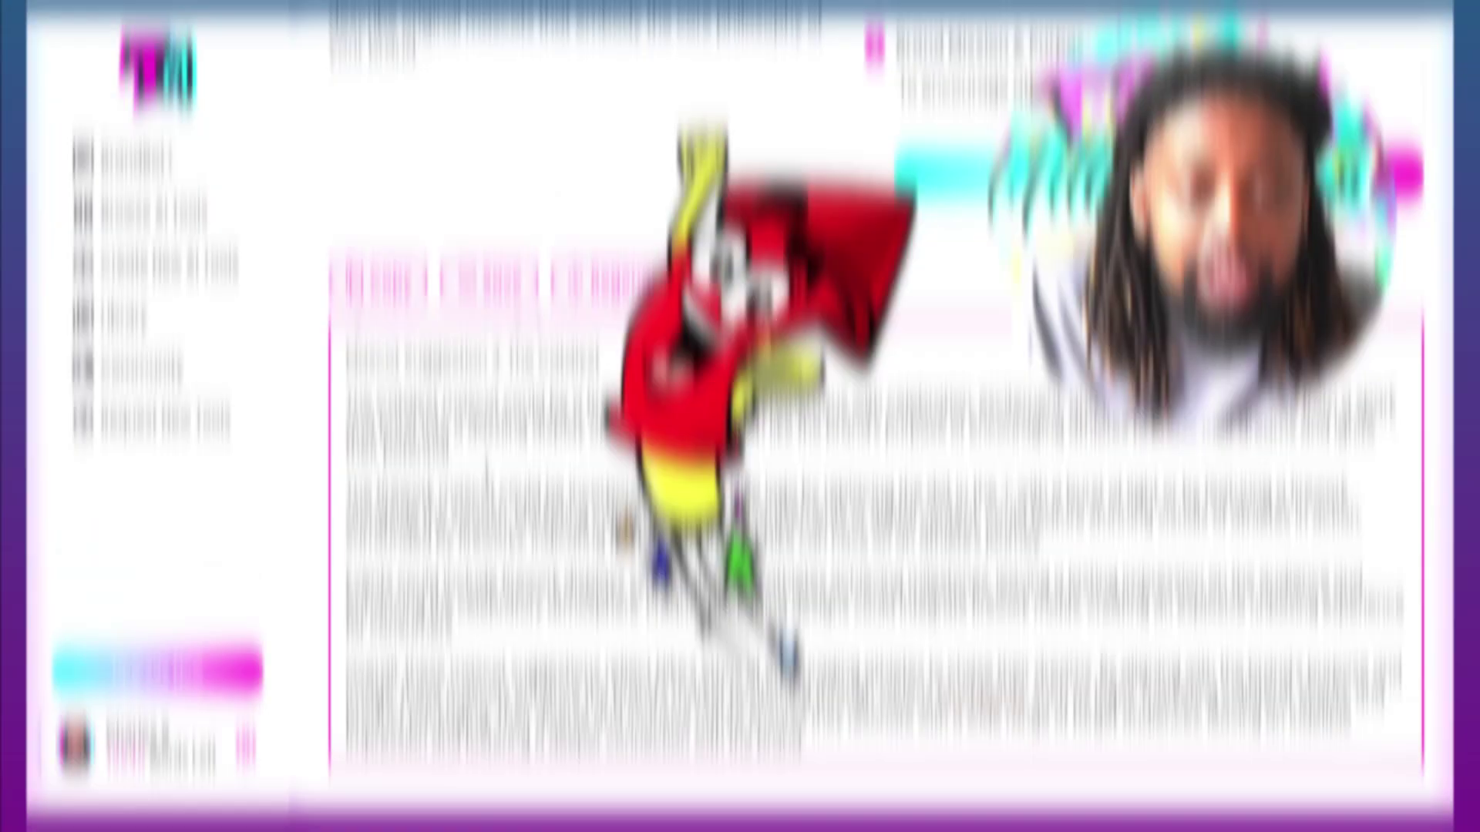
pyautogui.scroll(1, 493, 473)
pyautogui.scroll(3, 876, 545)
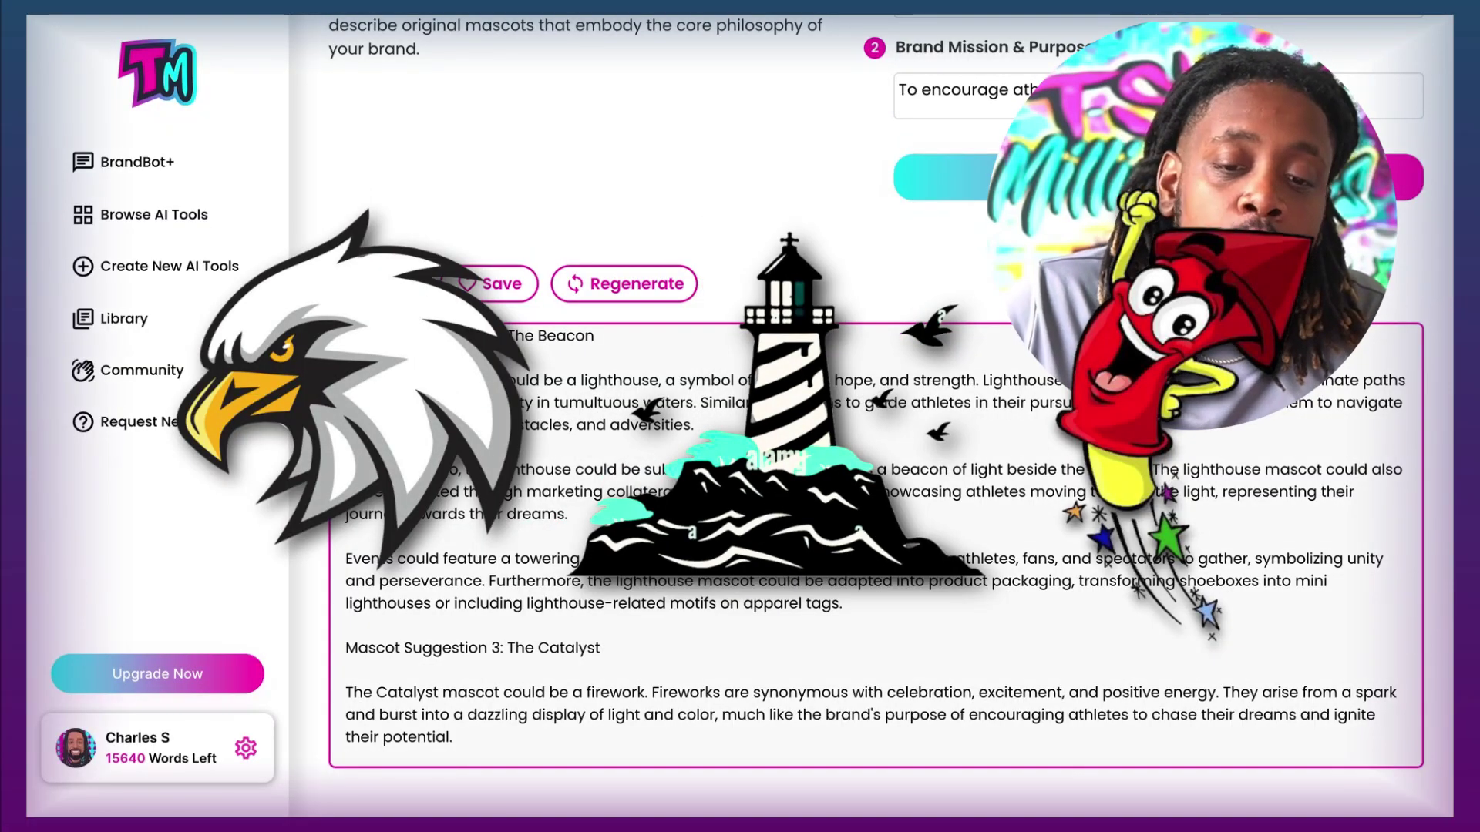
pyautogui.scroll(5, 875, 545)
pyautogui.click(621, 284)
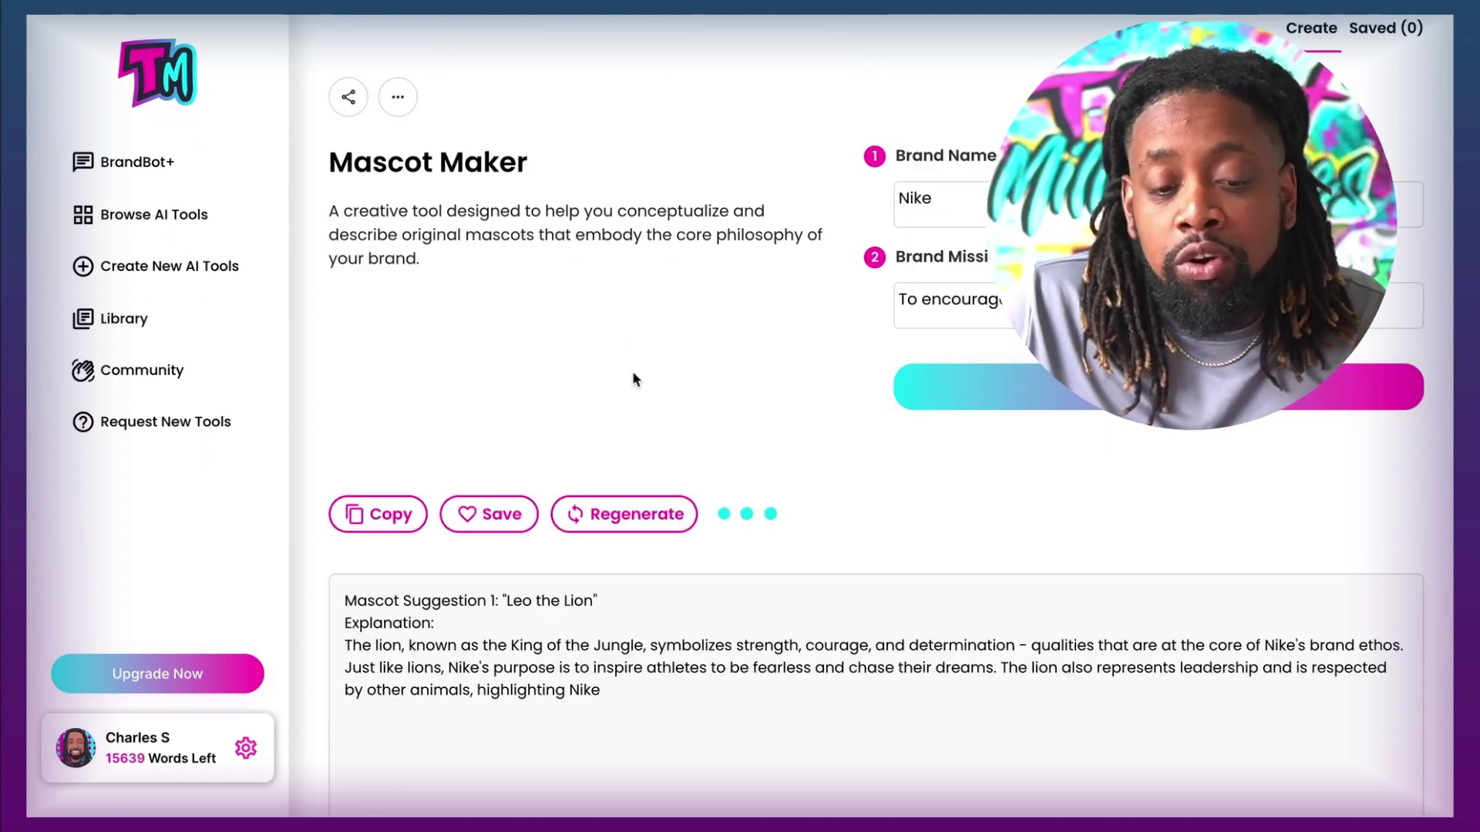
# Review the regenerated suggestions, Leo the Lion and Blaze the Cheetah, then revisit the Brand Mission field
pyautogui.scroll(-3, 635, 385)
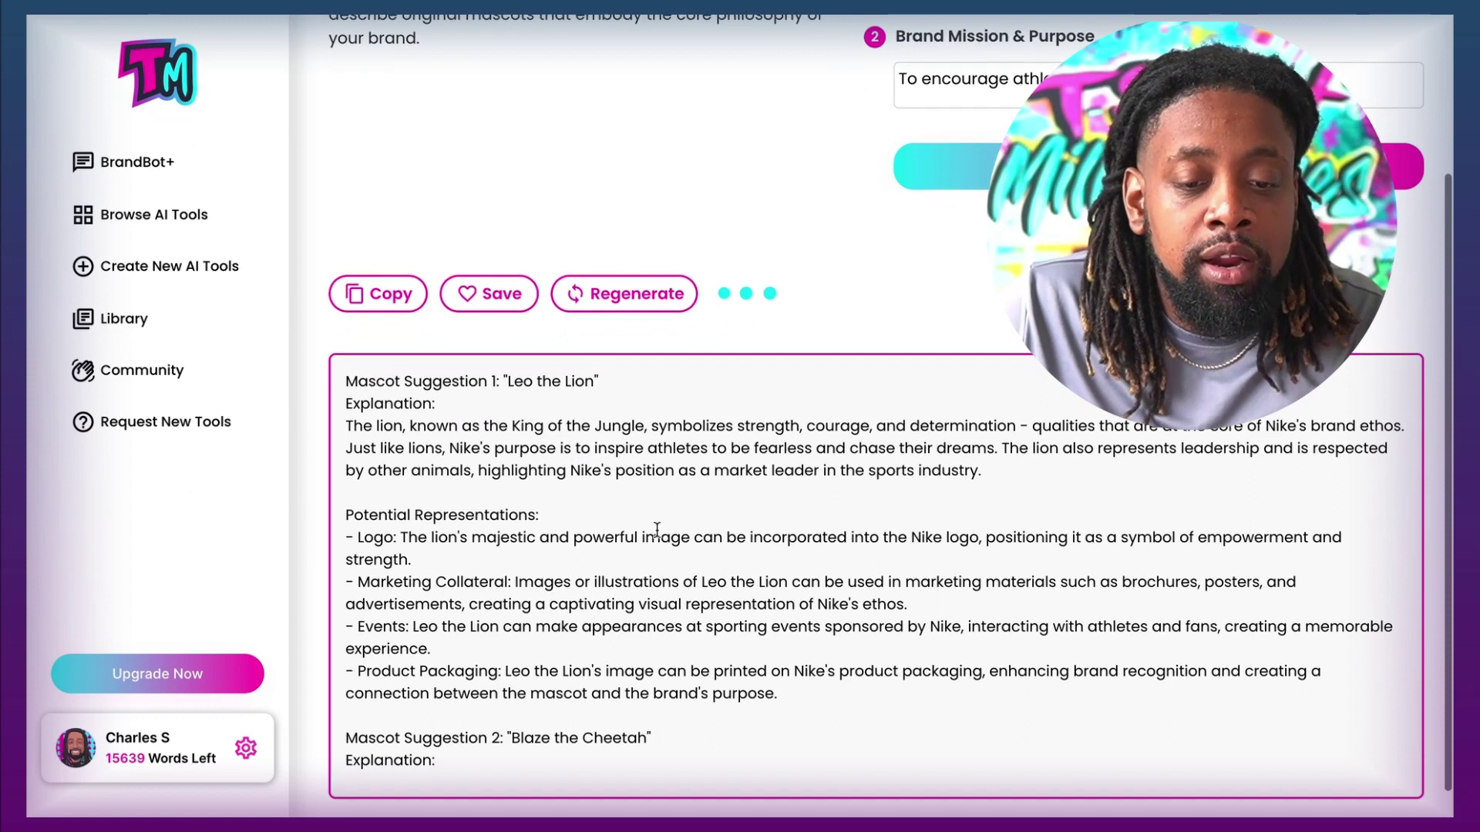
pyautogui.scroll(-1, 656, 529)
pyautogui.scroll(1, 655, 528)
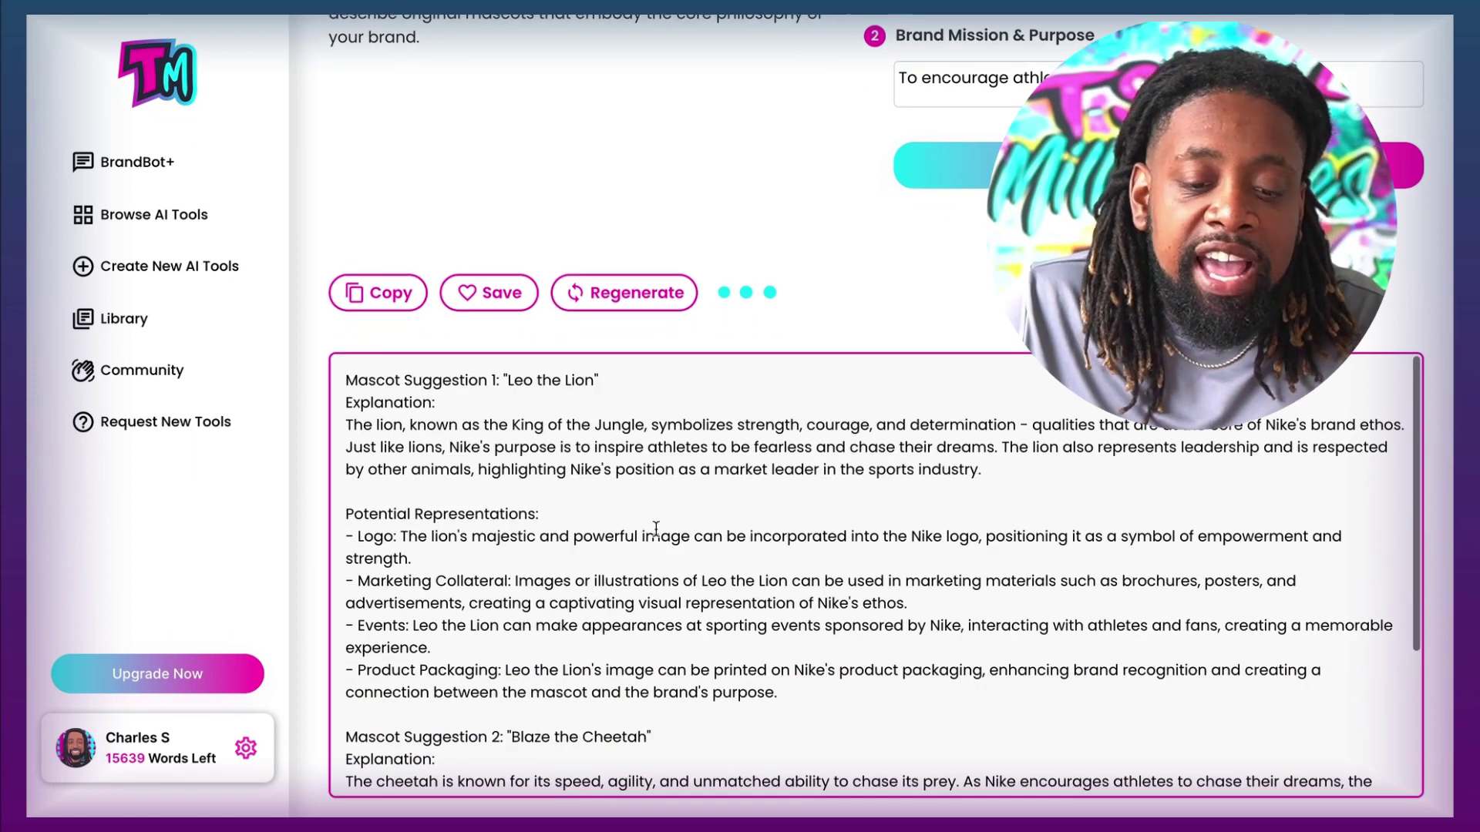
pyautogui.scroll(-2, 586, 531)
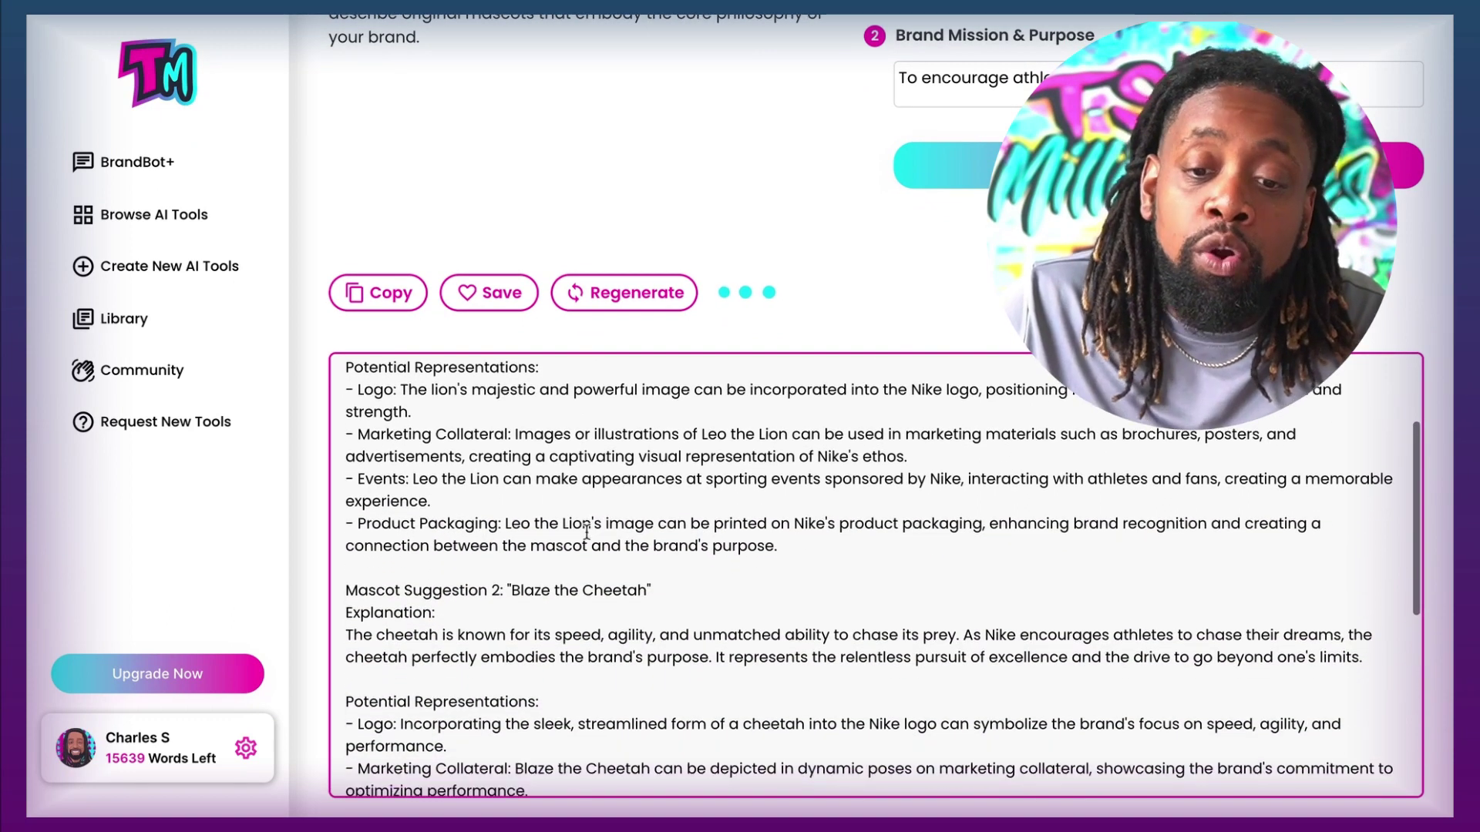
pyautogui.scroll(-5, 586, 530)
pyautogui.scroll(8, 688, 397)
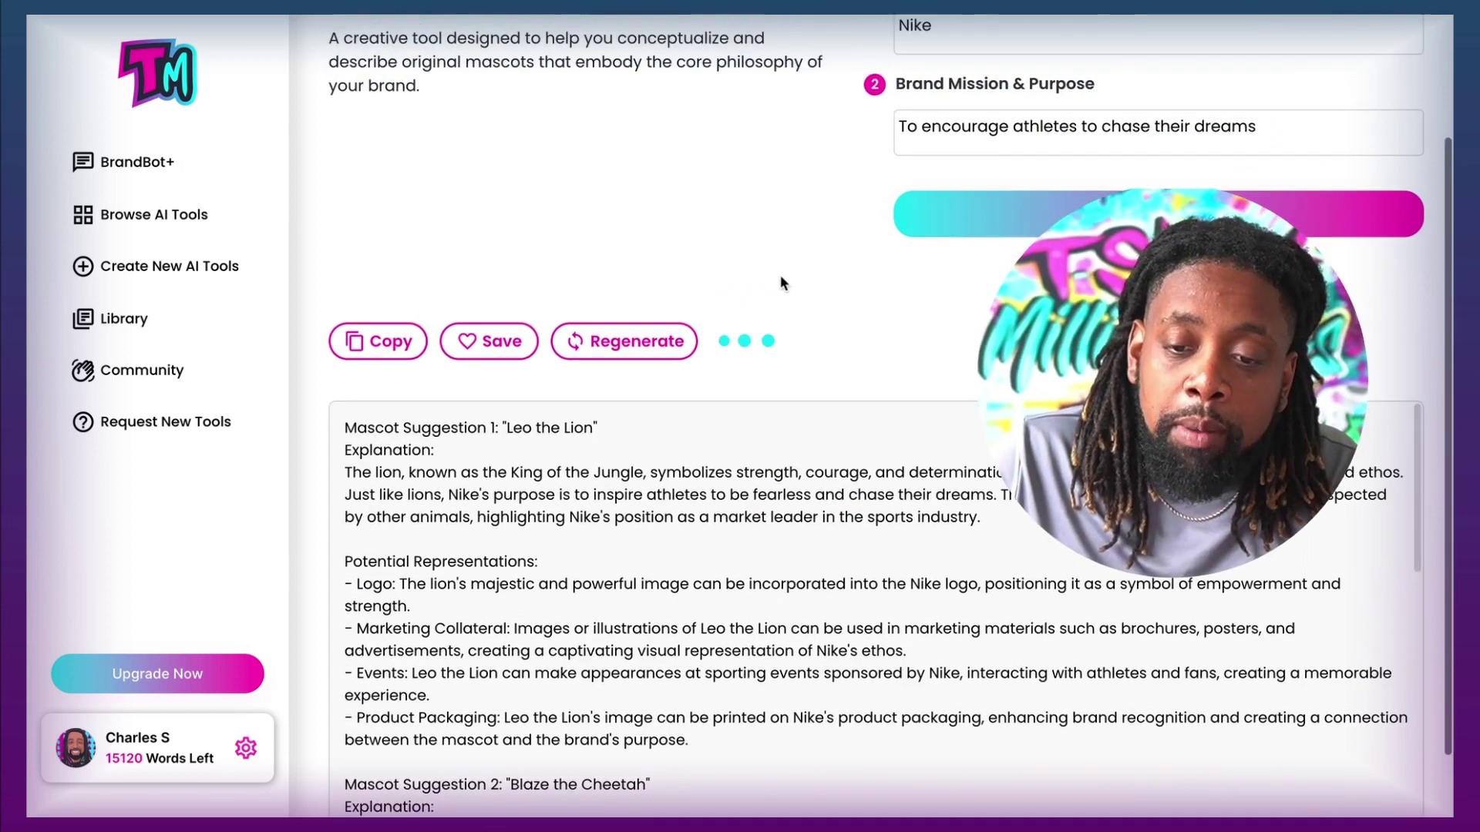
pyautogui.scroll(2, 780, 284)
pyautogui.click(894, 296)
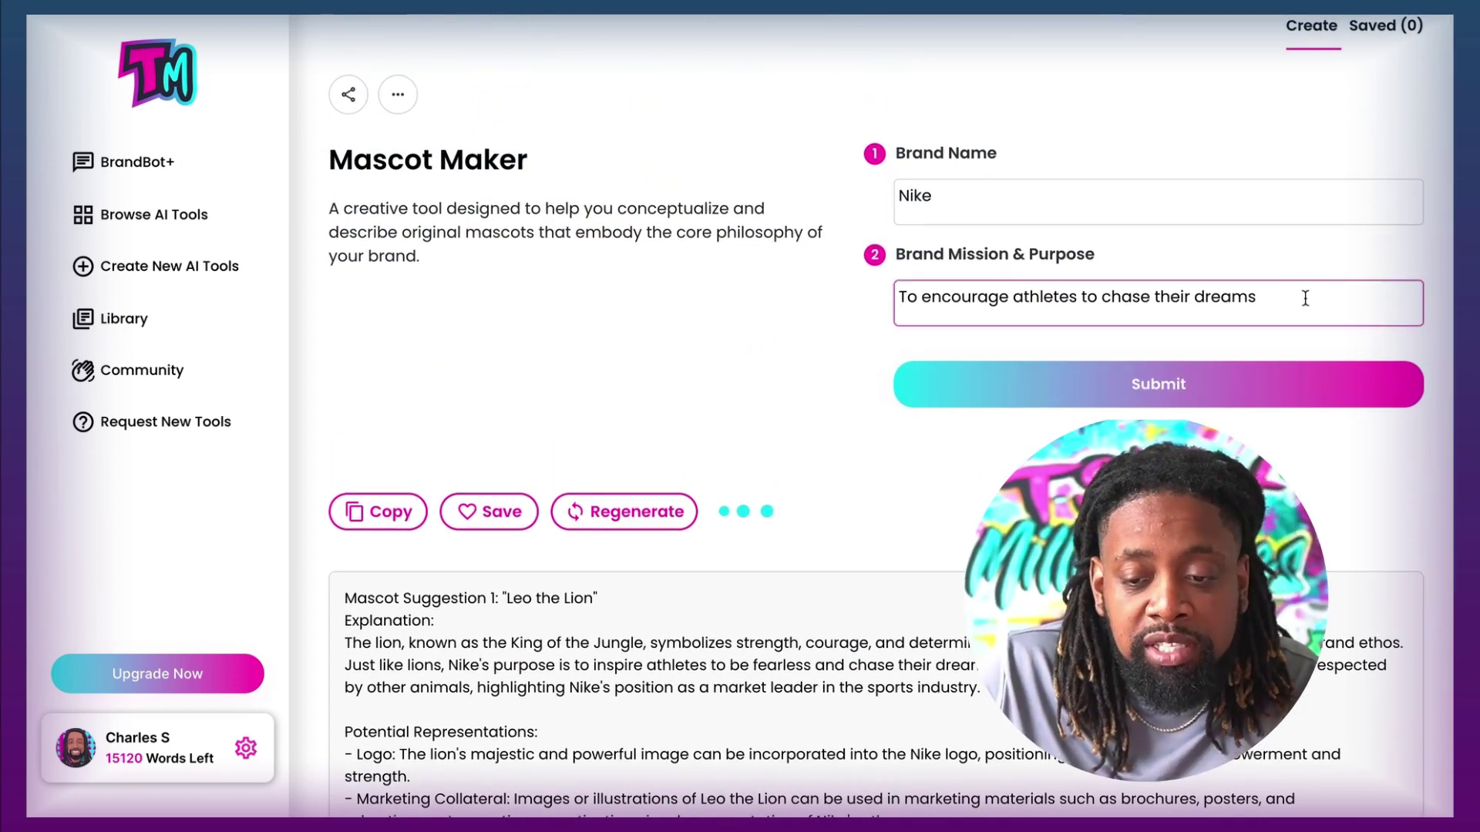
pyautogui.click(1086, 394)
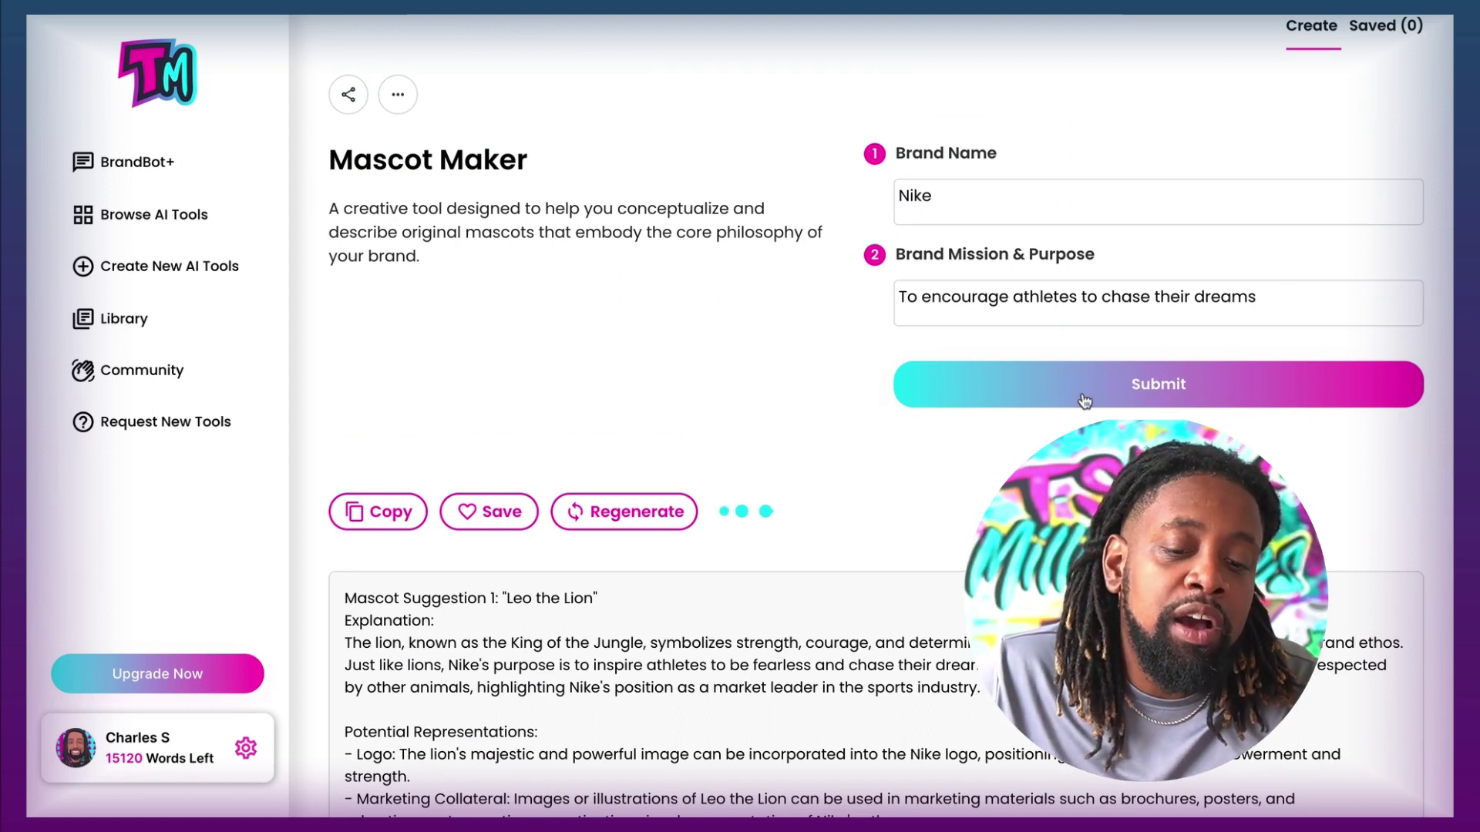